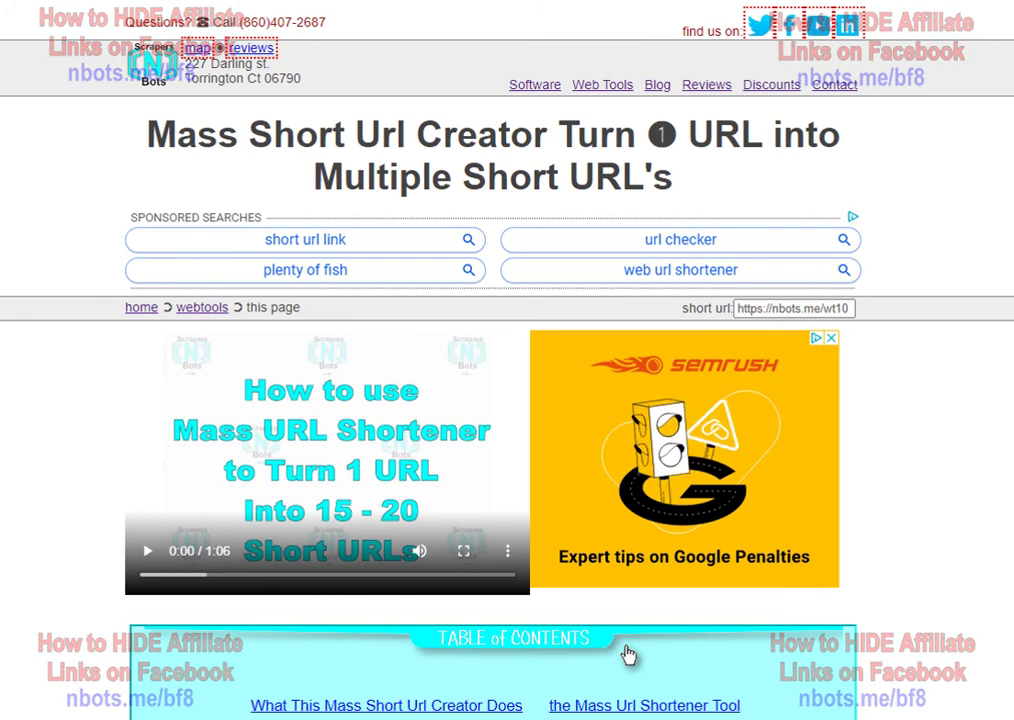
# Step: Paste the ClickBank hop link into the Mass URL Shortener and generate the shortened URLs
pyautogui.scroll(-8, 627, 654)
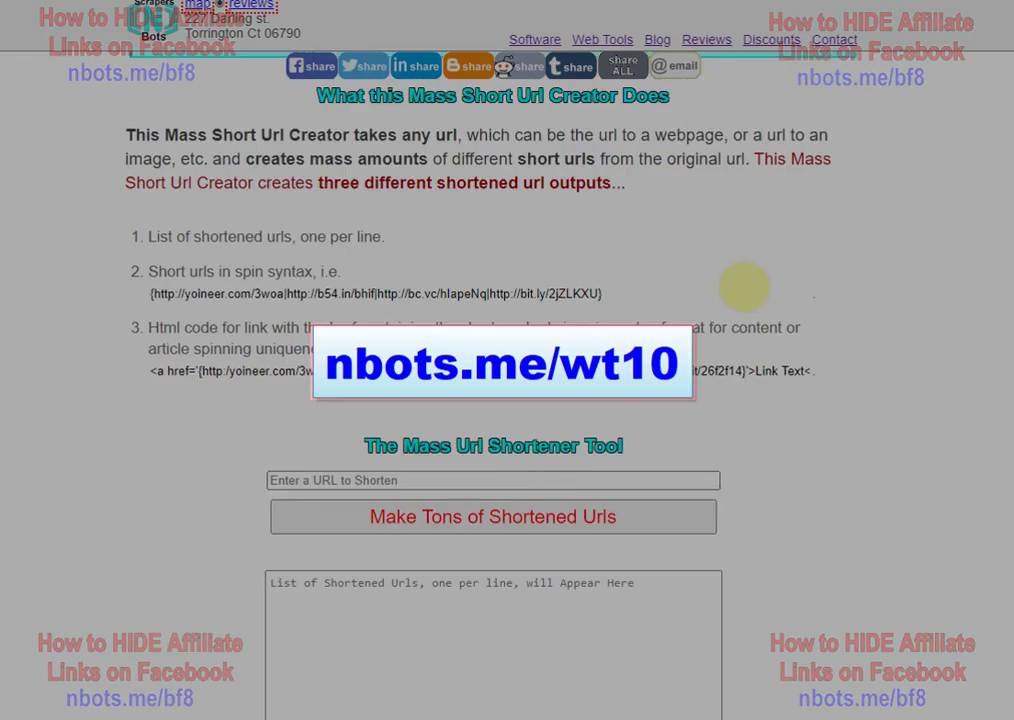
pyautogui.click(527, 480)
pyautogui.write('https://410da636wesabrcbtd5z6b02ok.hop.clickbank.net/')
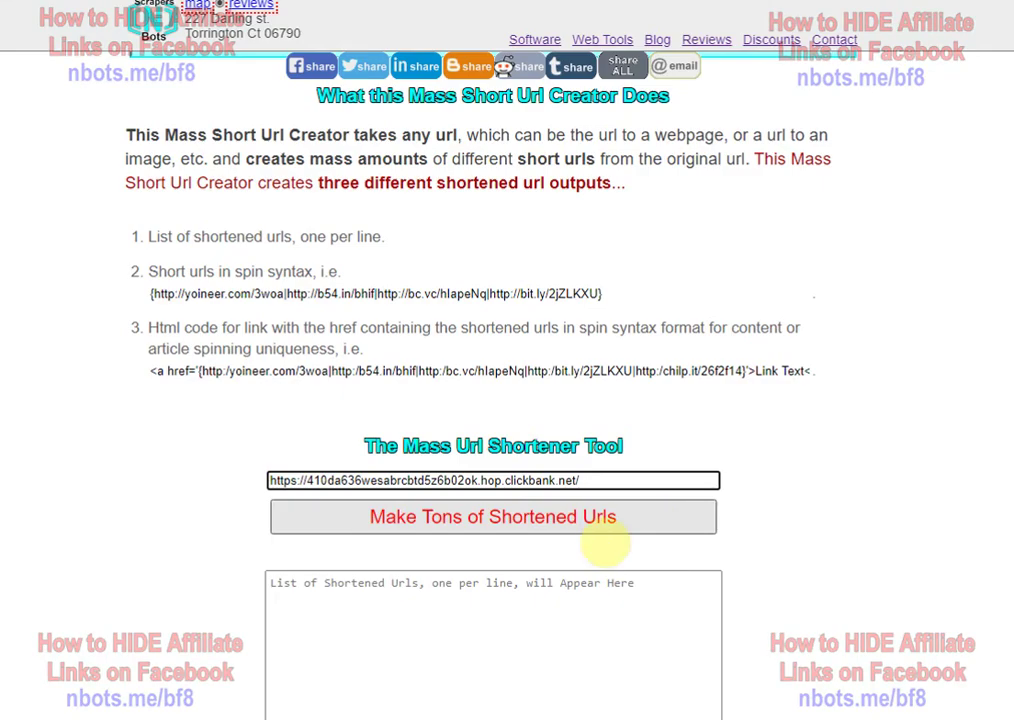
pyautogui.click(516, 518)
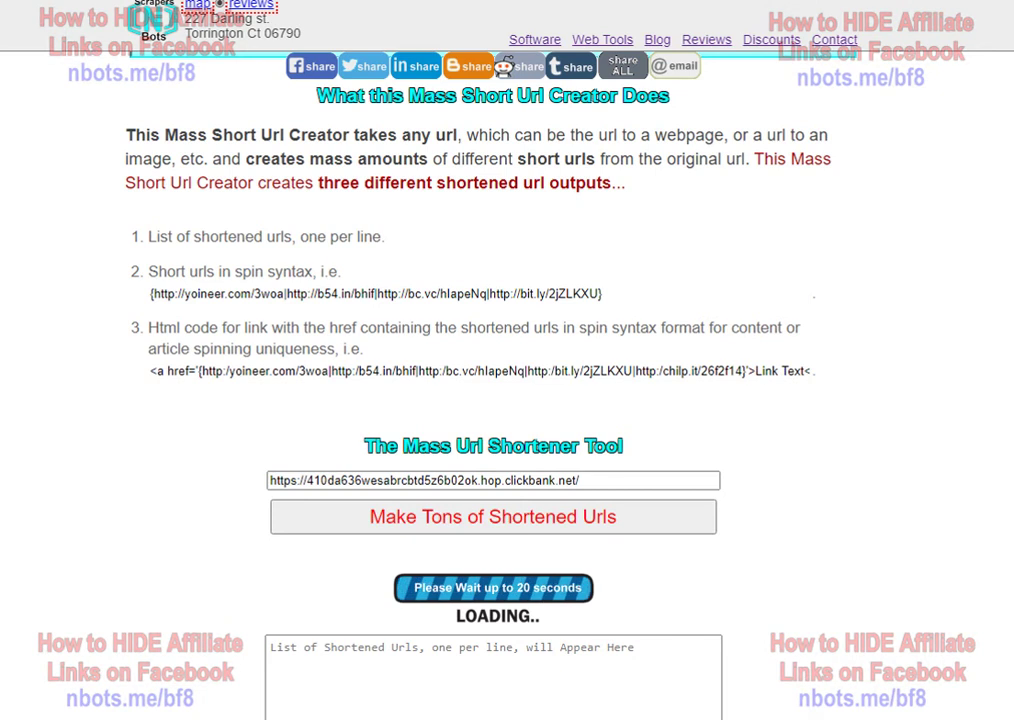
pyautogui.scroll(-1, 880, 418)
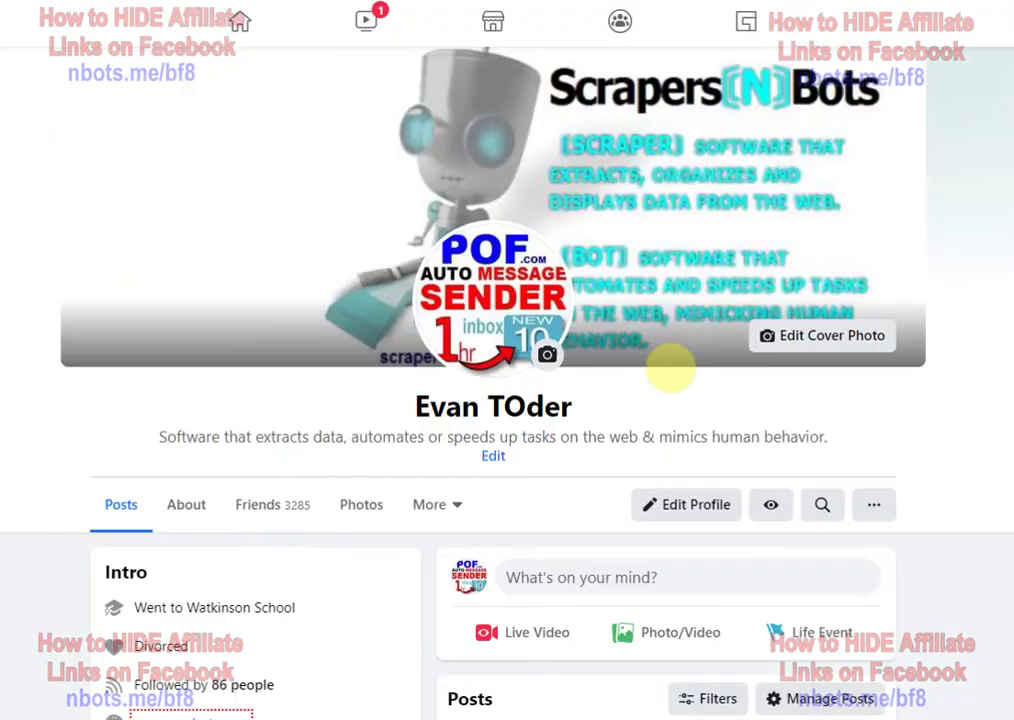
pyautogui.click(679, 578)
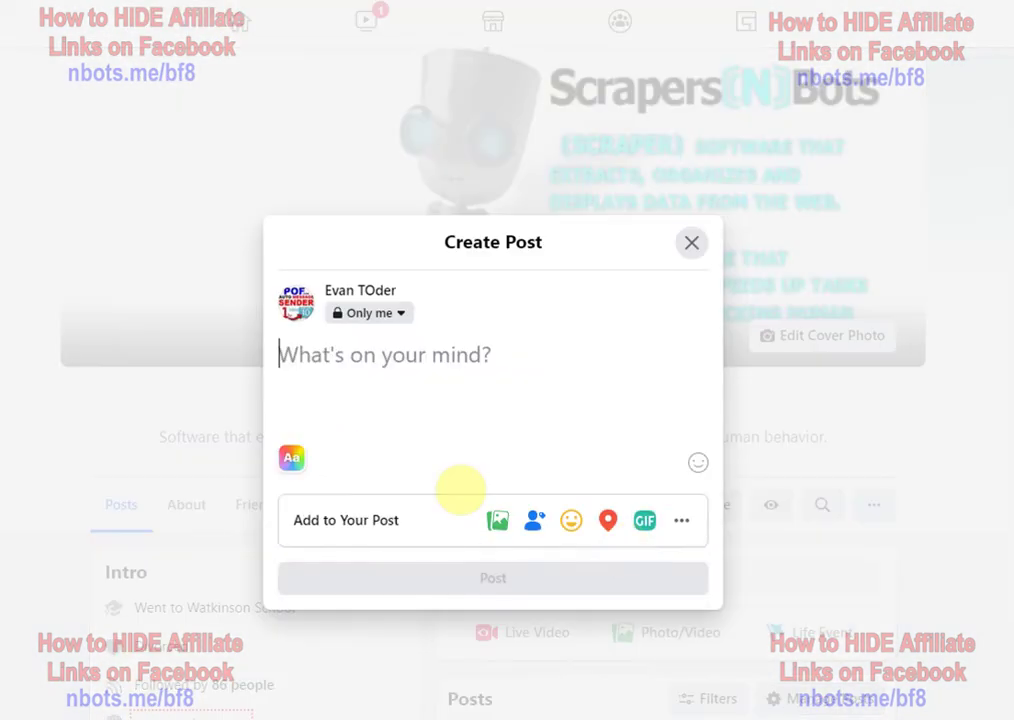
pyautogui.write('http://tny.im/u0oFe')
pyautogui.click(588, 588)
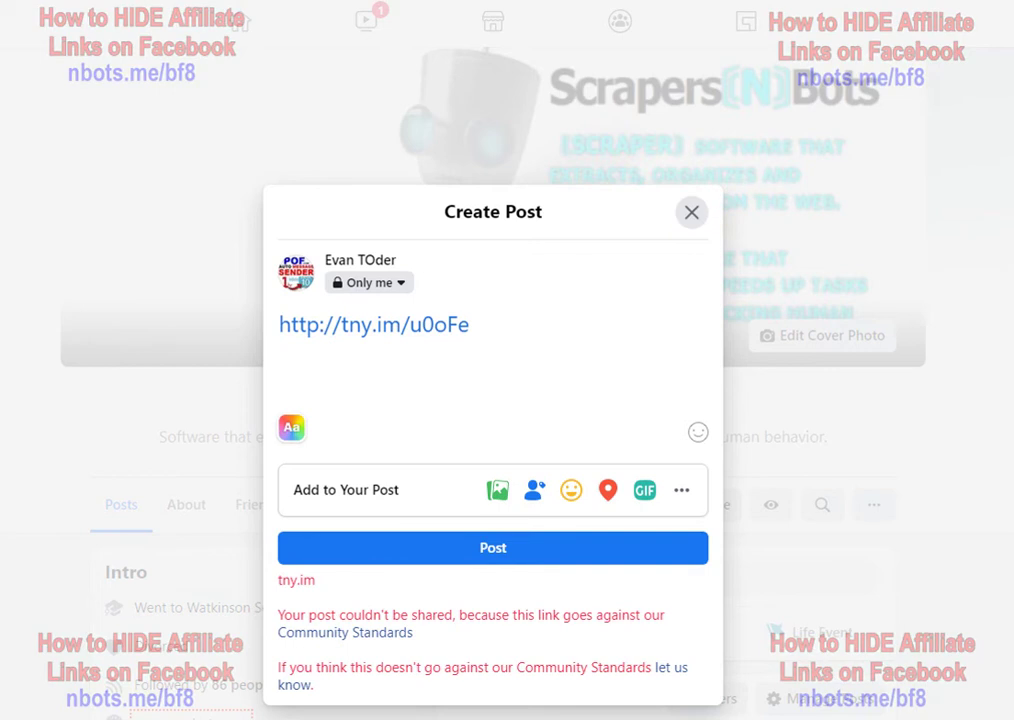
pyautogui.click(758, 249)
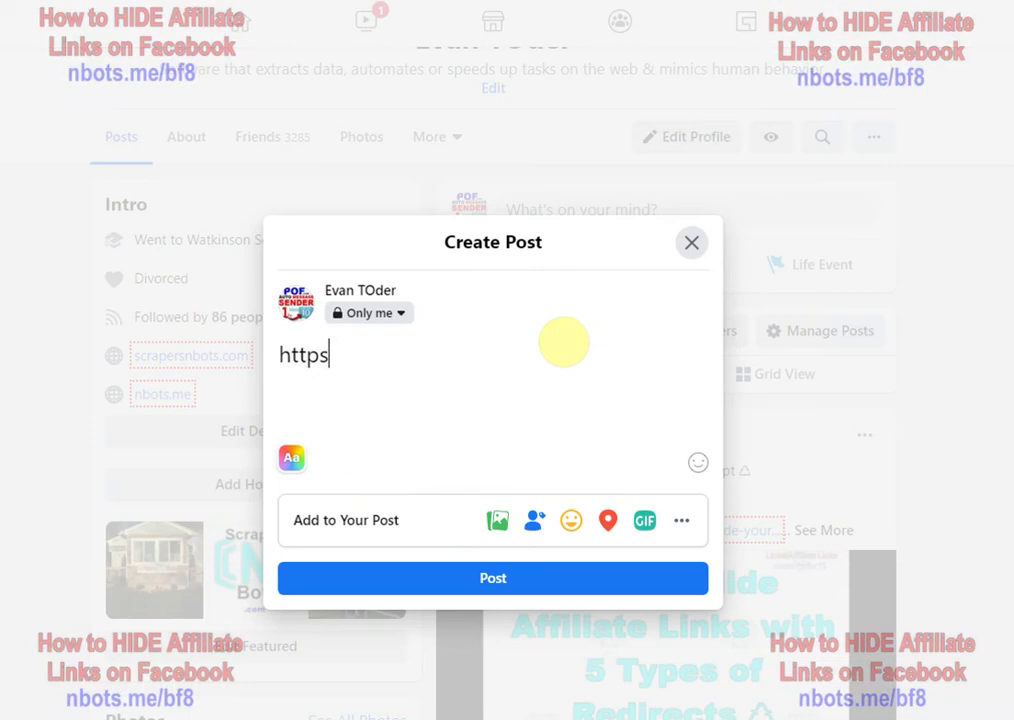
pyautogui.write(':')
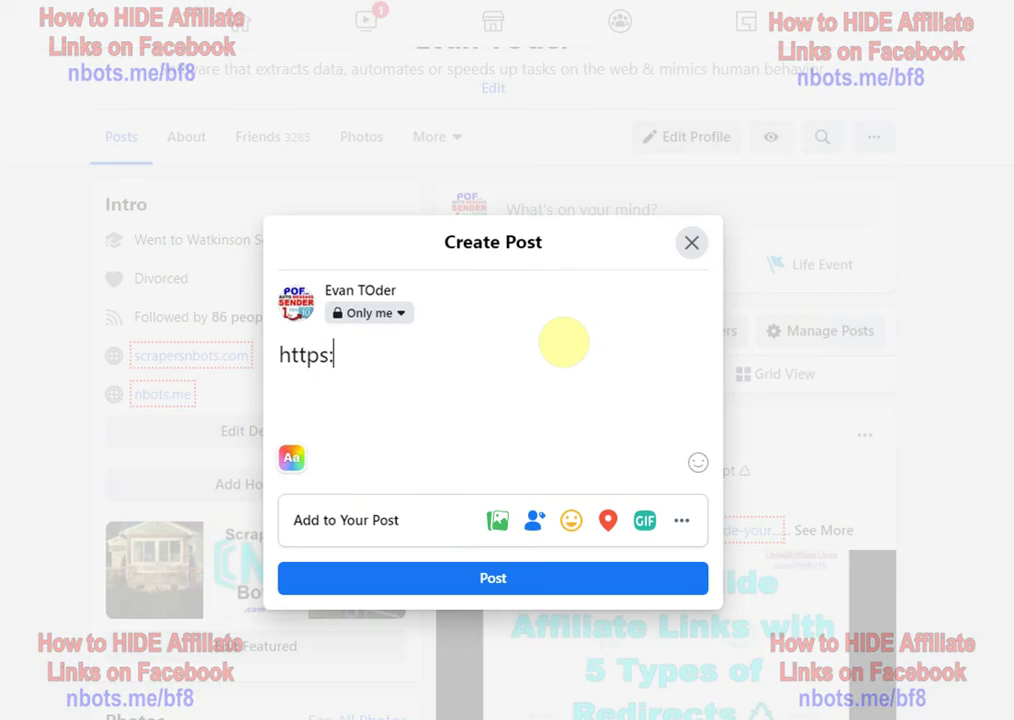
pyautogui.write('//nbots.me/1')
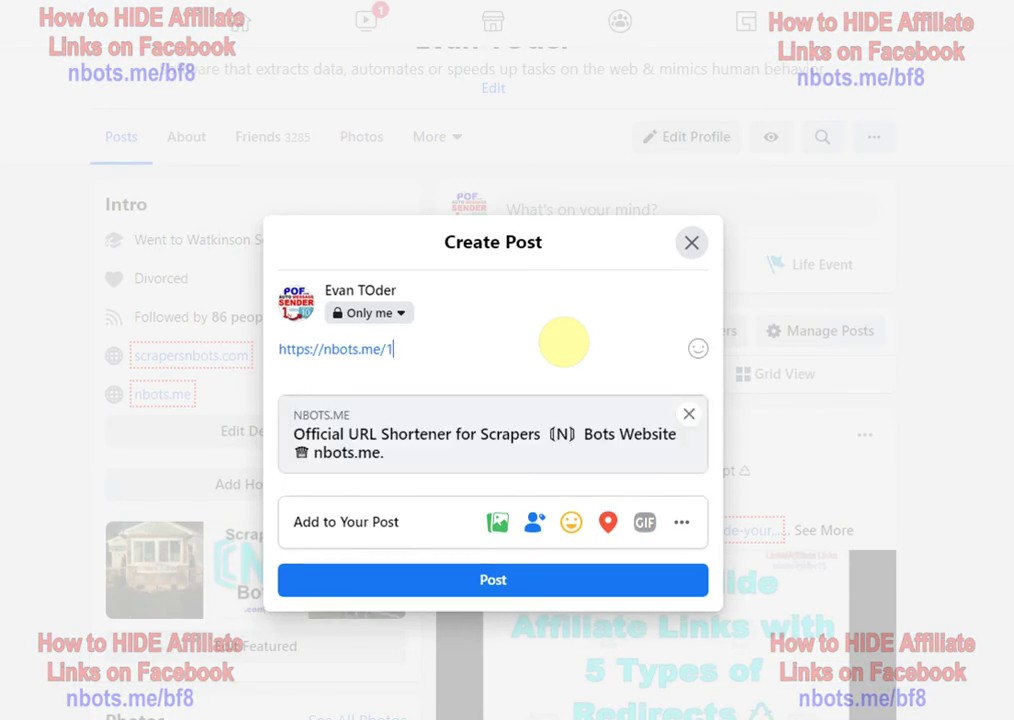
pyautogui.write('00.php')
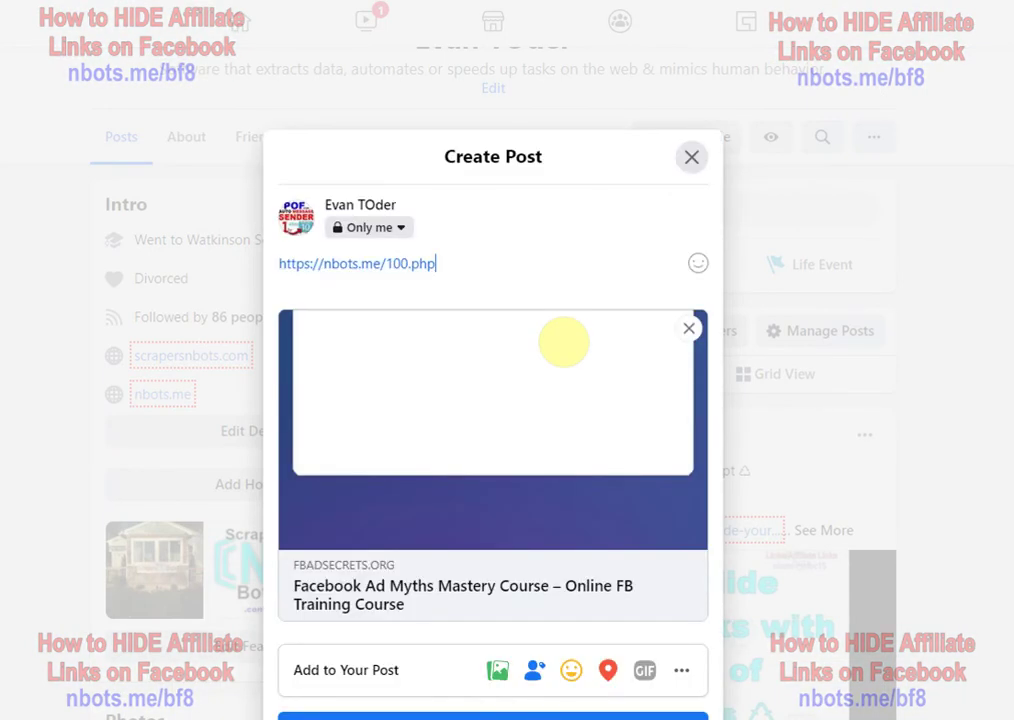
pyautogui.hotkey('ctrl', 'Return')
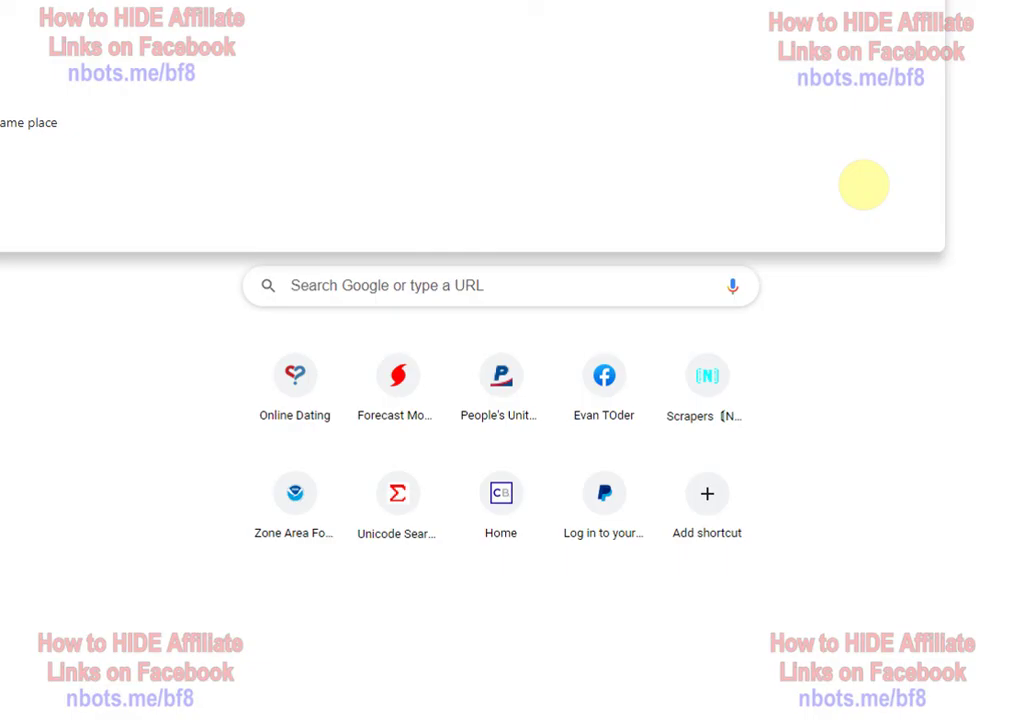
# Step: Search Google for 'cheap web hosting' and scroll through the results
pyautogui.click(588, 283)
pyautogui.write('cheap web hosting')
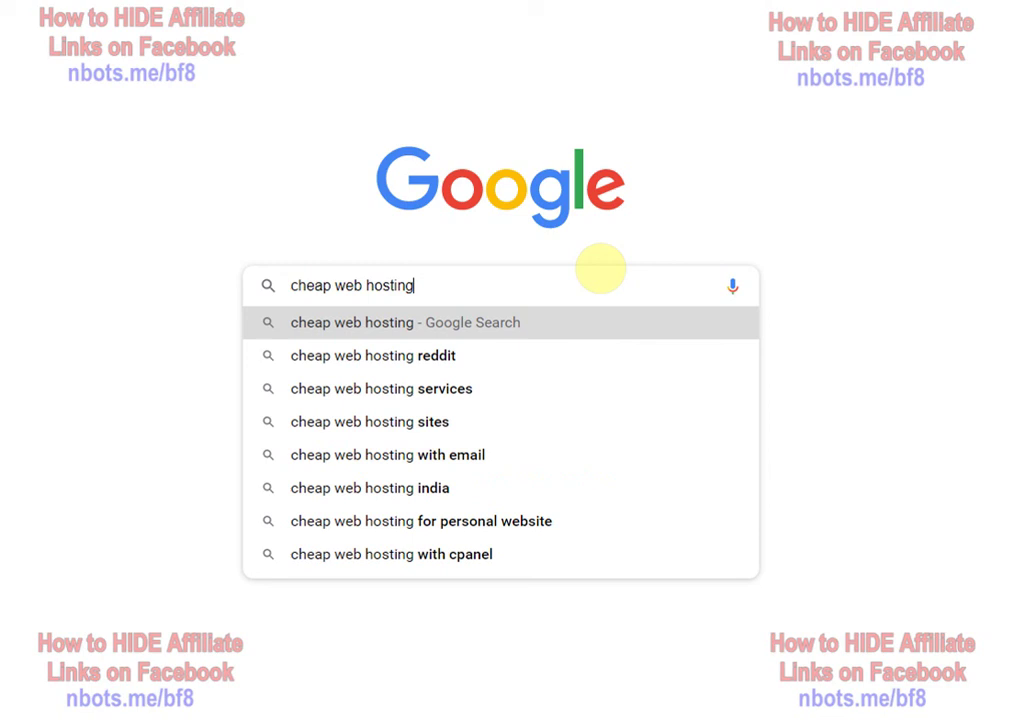
pyautogui.press('Return')
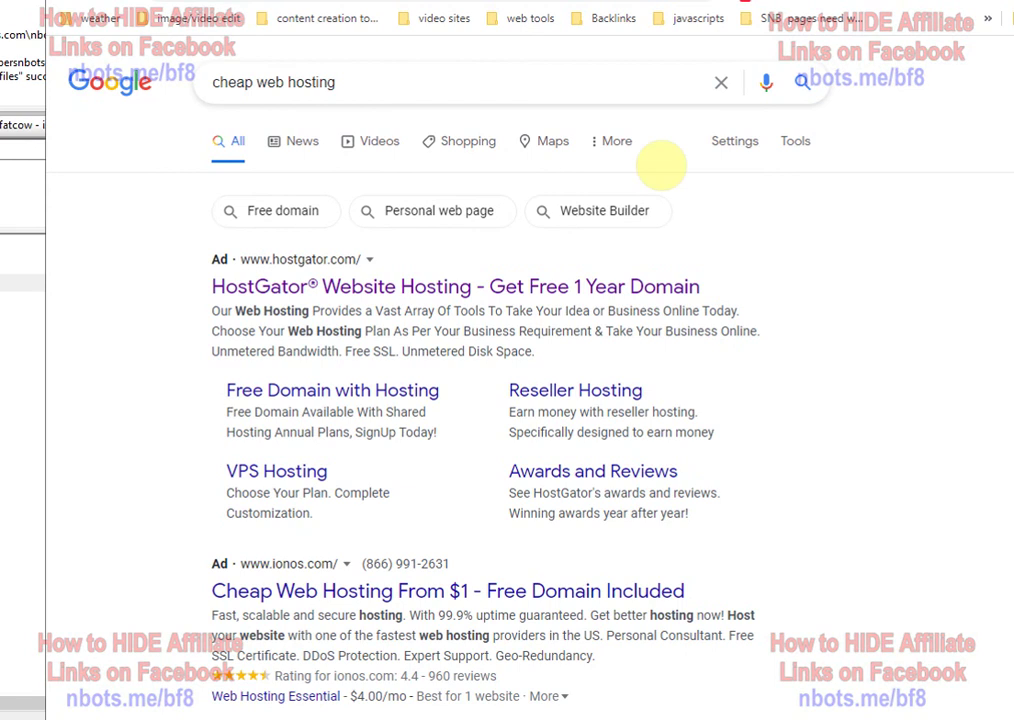
pyautogui.scroll(-10, 500, 400)
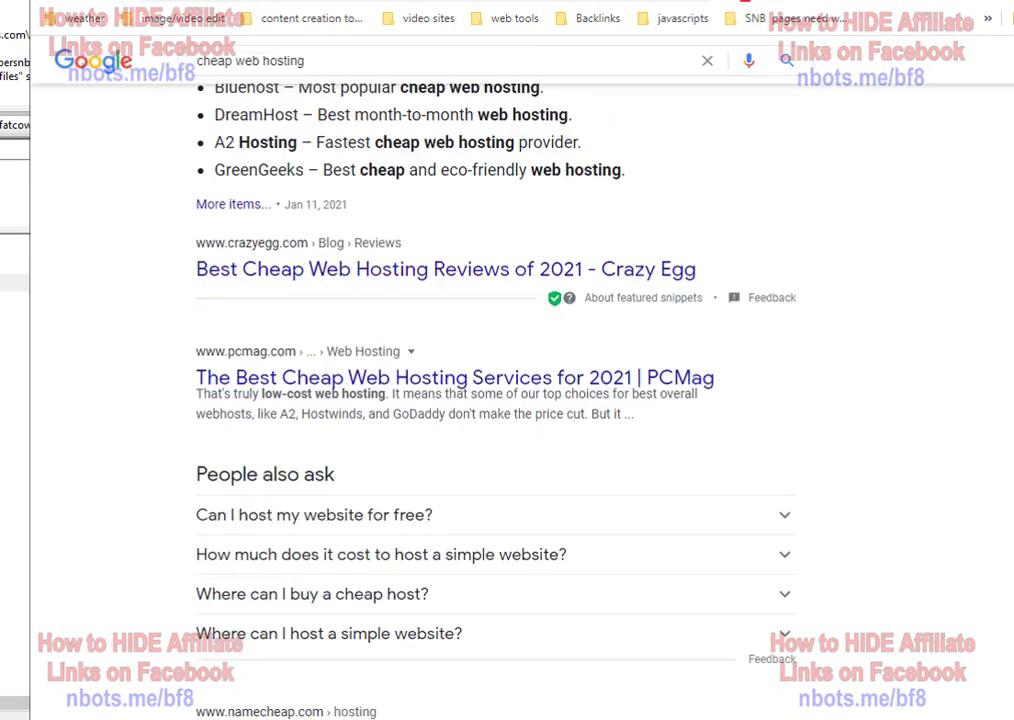
pyautogui.scroll(-2, 500, 400)
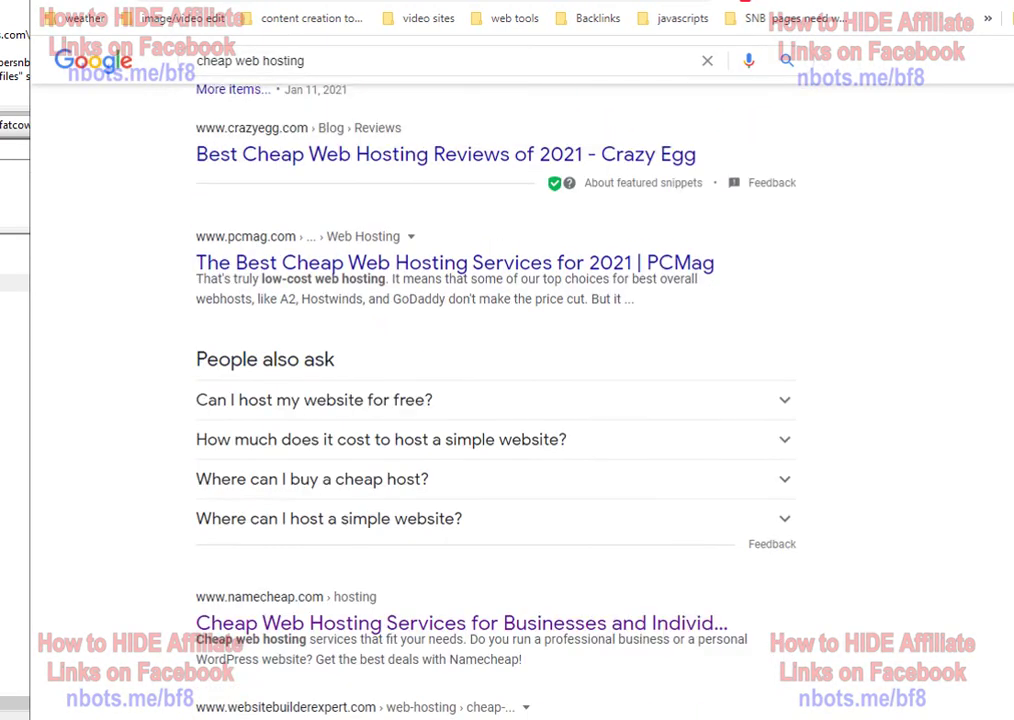
pyautogui.scroll(-2, 296, 430)
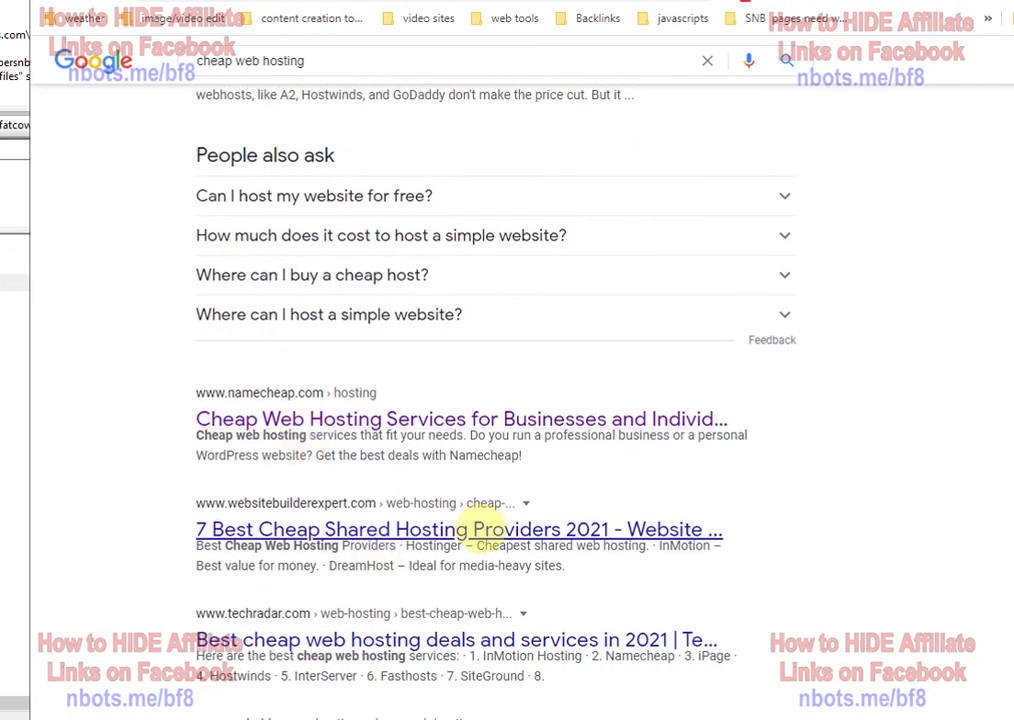
pyautogui.scroll(-2, 500, 400)
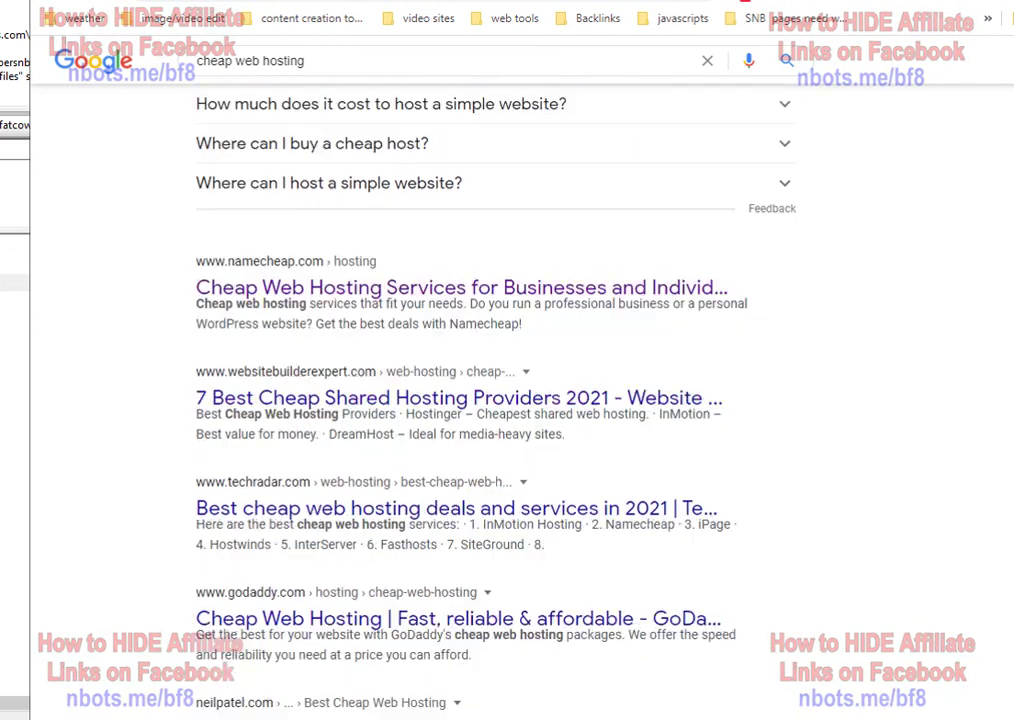
pyautogui.scroll(-3, 450, 400)
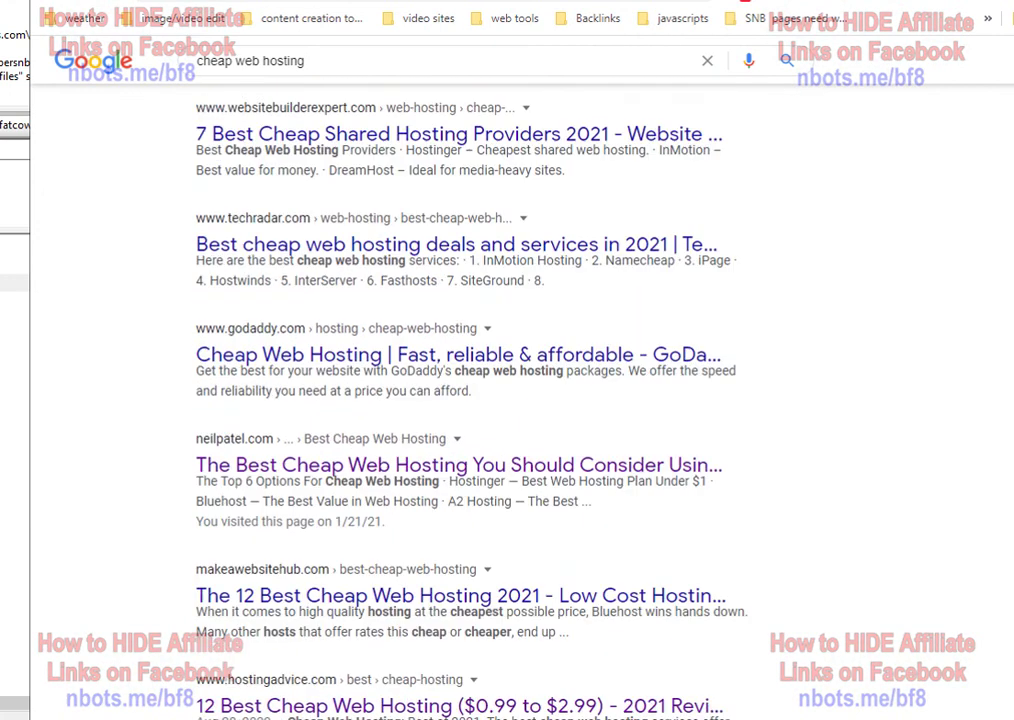
pyautogui.scroll(-1, 480, 400)
pyautogui.scroll(-3, 480, 400)
pyautogui.scroll(15, 480, 400)
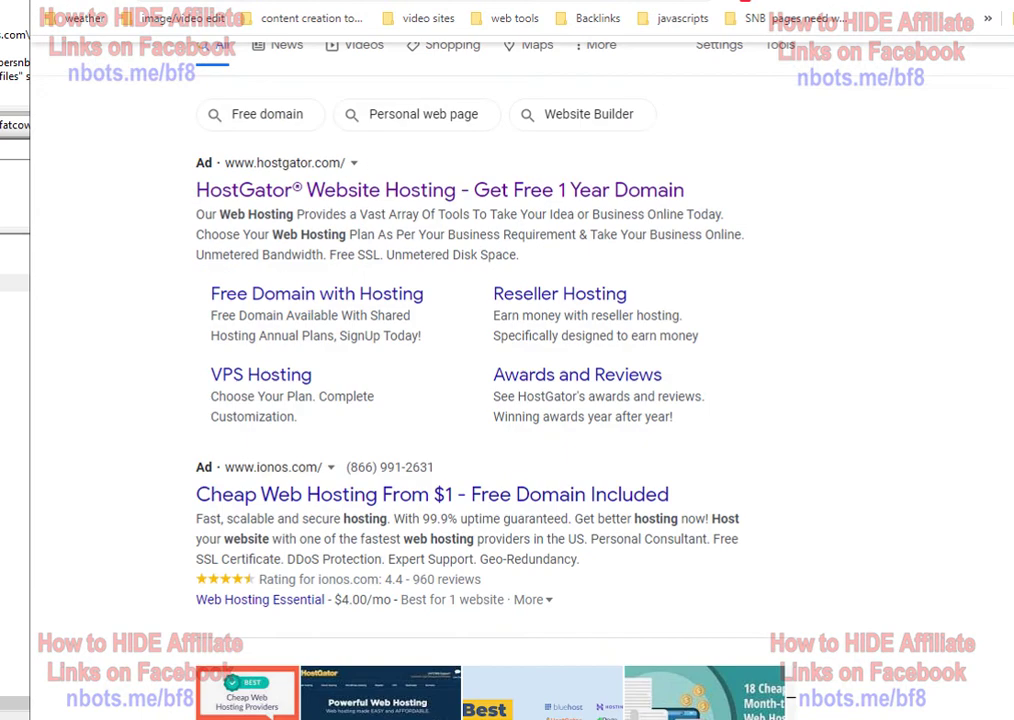
# Step: Replace the query with 'buy domain name' and open the Bluehost result
pyautogui.click(398, 82)
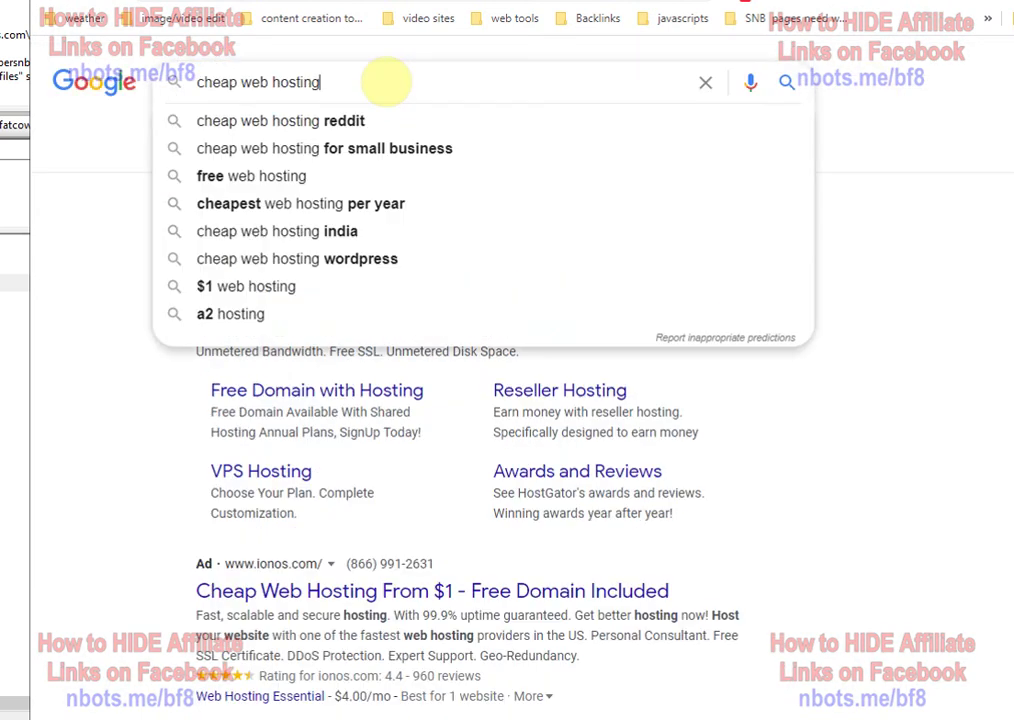
pyautogui.tripleClick(370, 80)
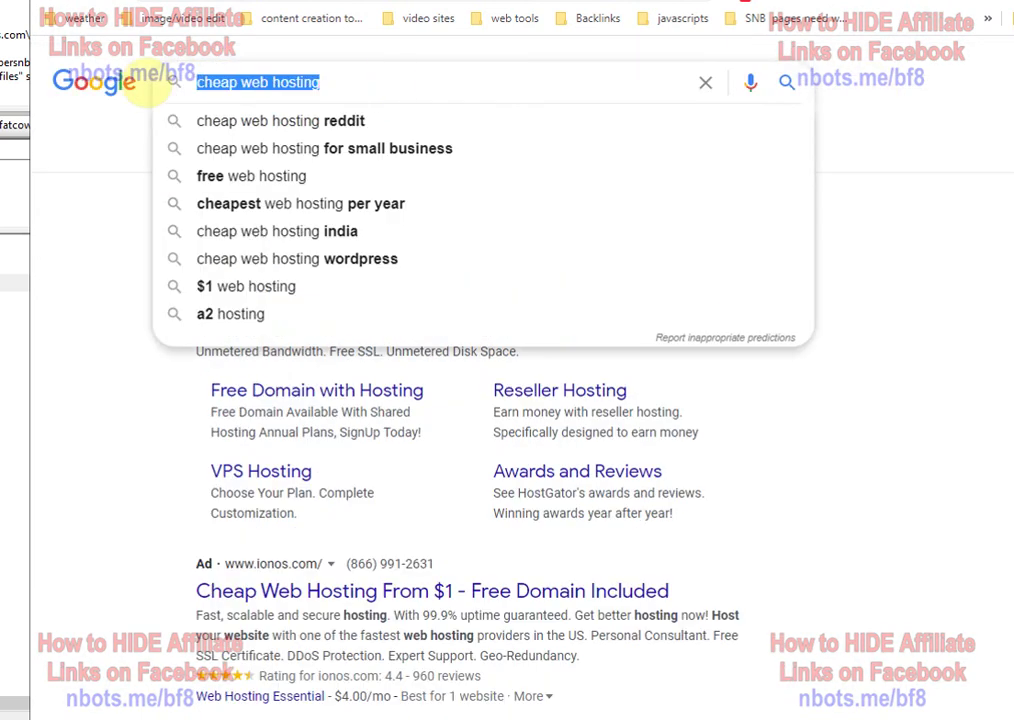
pyautogui.write('buy domain name')
pyautogui.press('Return')
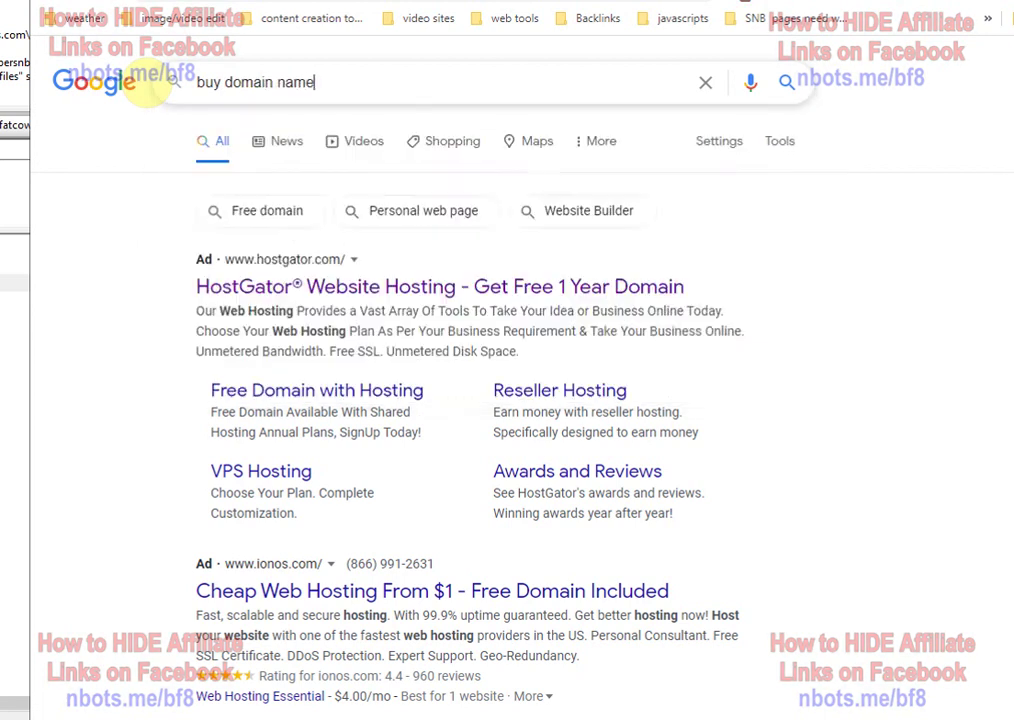
pyautogui.scroll(-6, 969, 215)
pyautogui.scroll(-4, 495, 400)
pyautogui.scroll(-3, 611, 426)
pyautogui.click(460, 410)
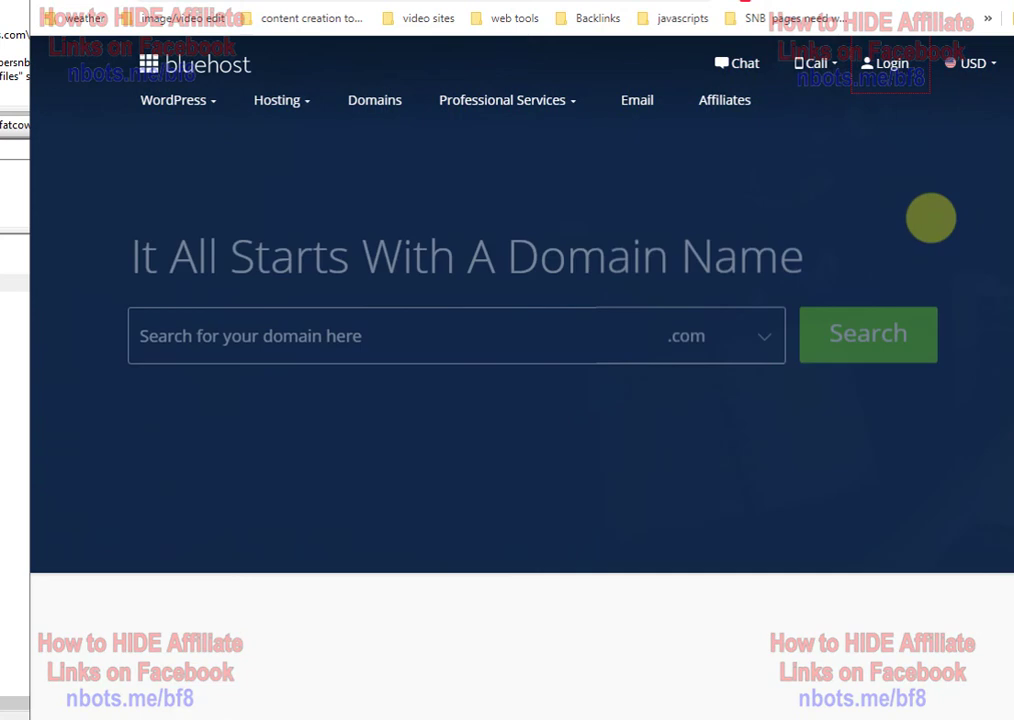
# Step: Put the cursor in Bluehost's 'Search for your domain here' field
pyautogui.moveTo(272, 104)
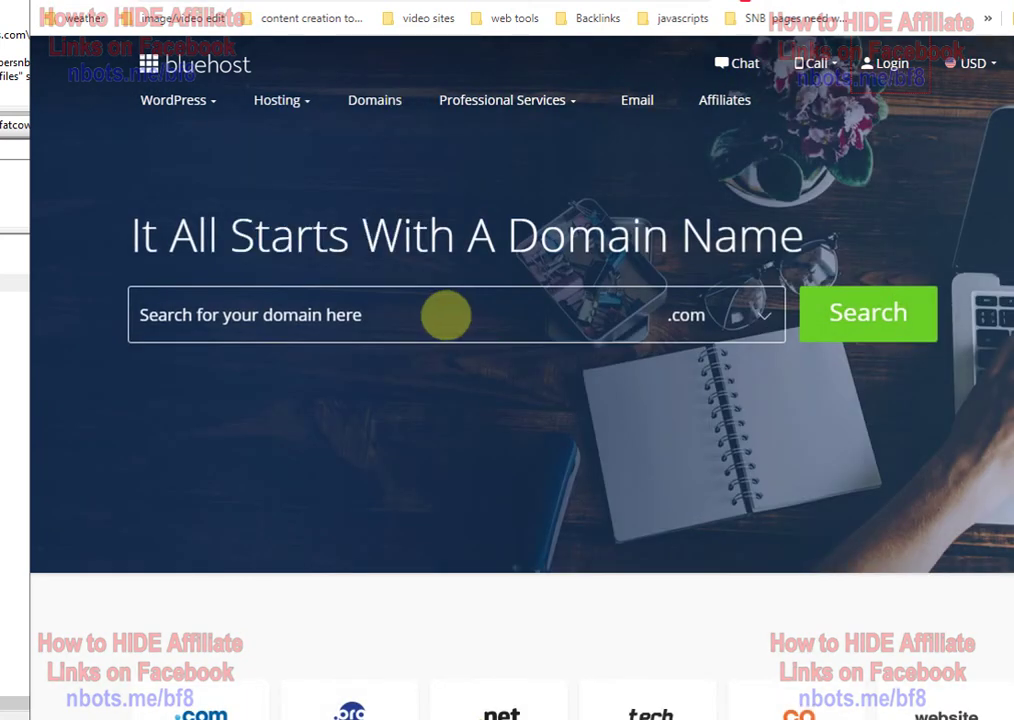
pyautogui.click(449, 315)
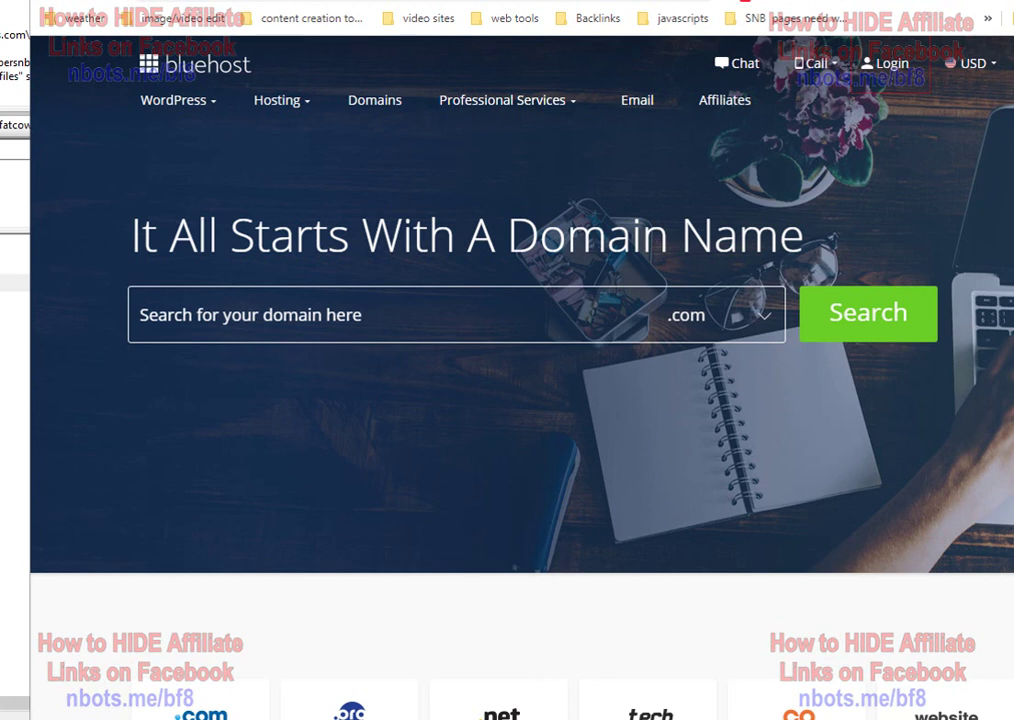
# Step: Open 100.php from the redirect files folder in Notepad and move it to the top left
pyautogui.hotkey('alt', 'Tab')
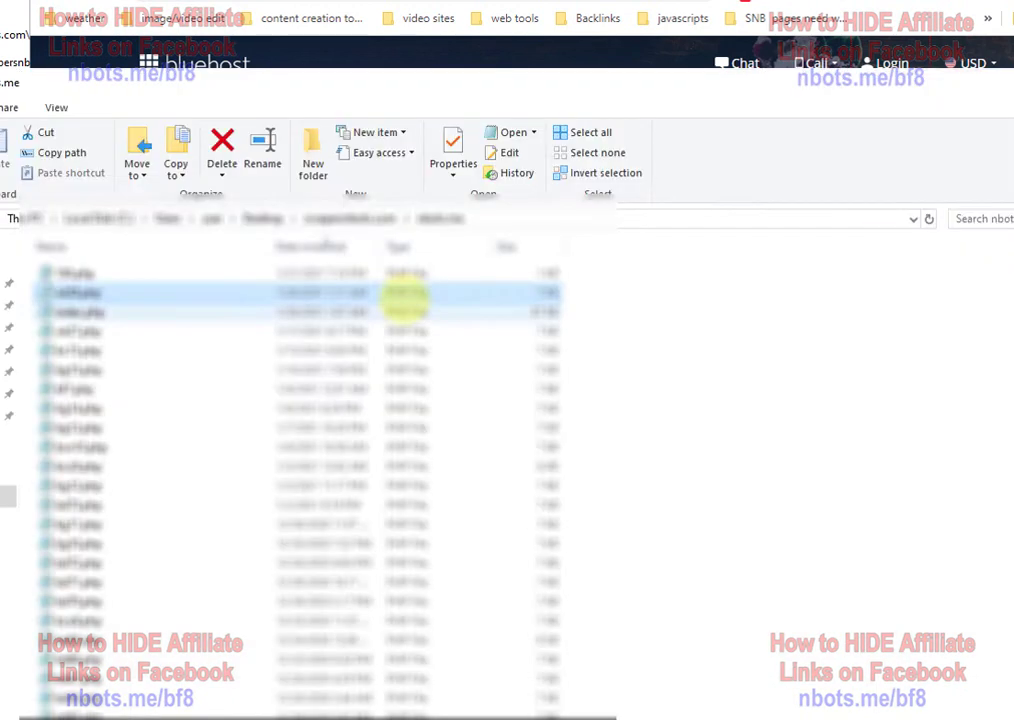
pyautogui.doubleClick(294, 317)
pyautogui.click(351, 172)
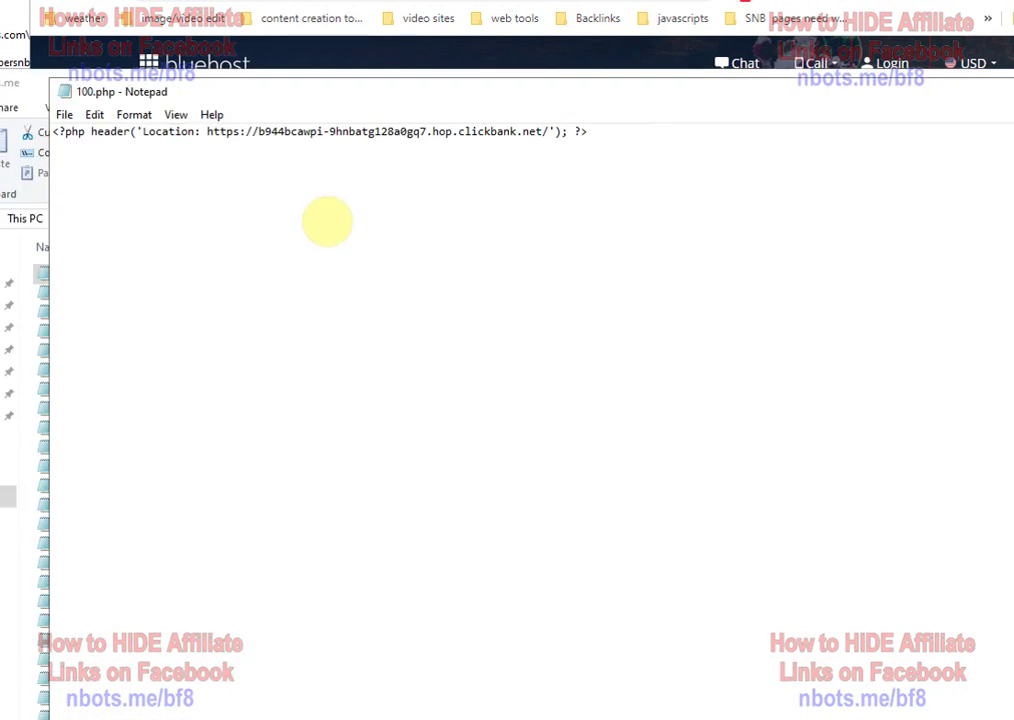
pyautogui.click(988, 100)
pyautogui.moveTo(988, 100); pyautogui.dragTo(876, 80)
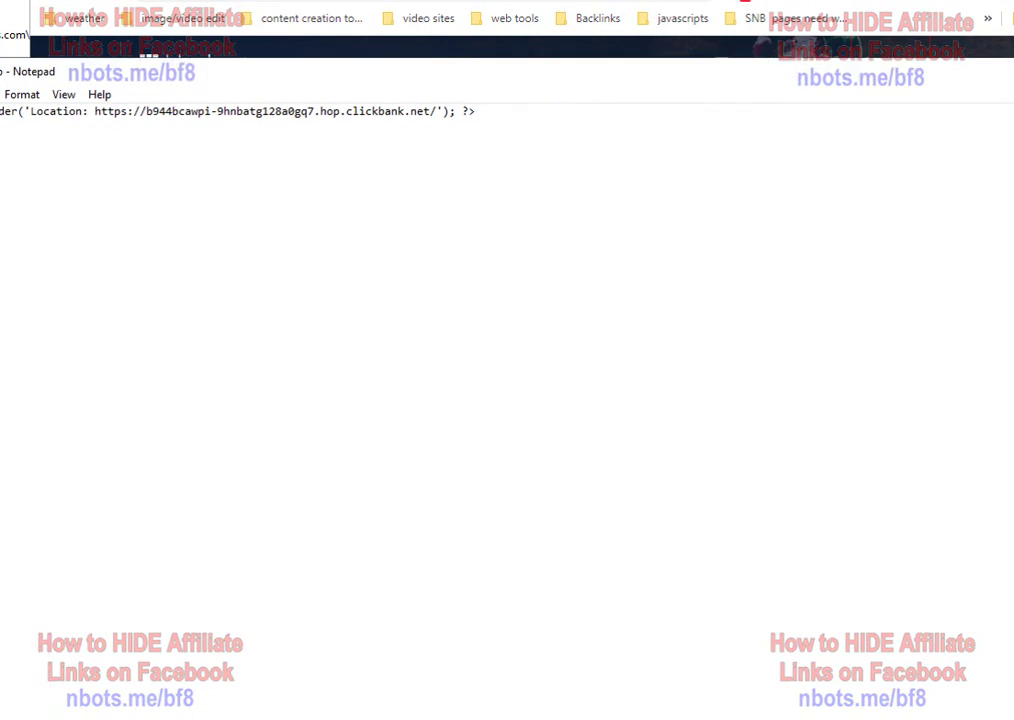
pyautogui.click(973, 41)
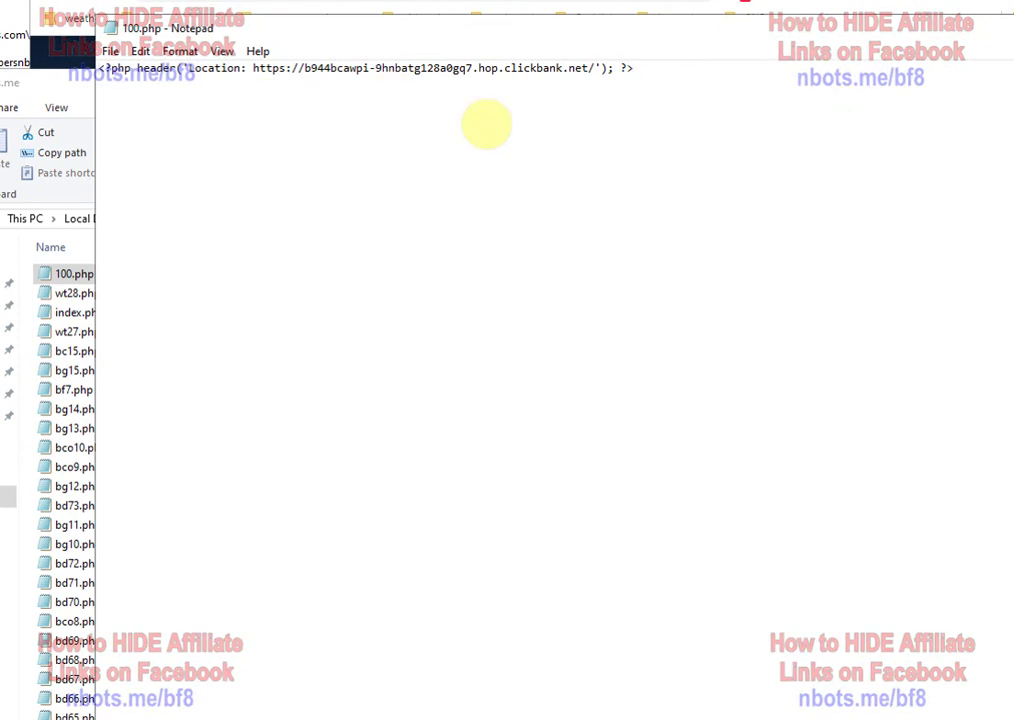
# Step: Enlarge the code text and highlight the ClickBank link in the header('Location') line
pyautogui.hotkey('ctrl', '+')
pyautogui.hotkey('ctrl', '+')
pyautogui.hotkey('ctrl', '+')
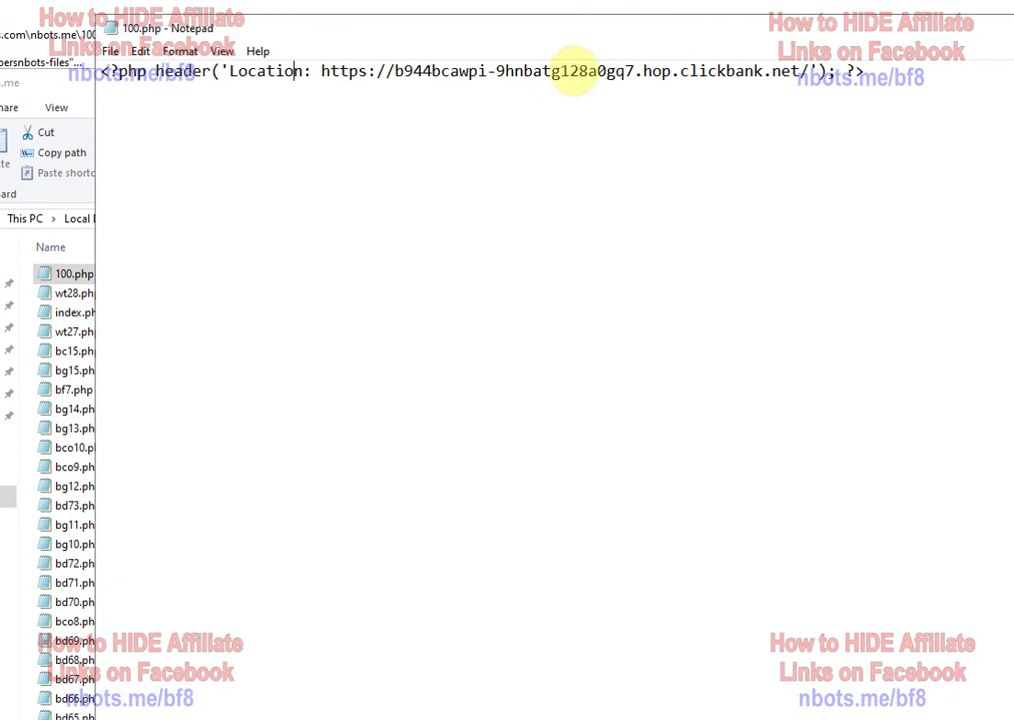
pyautogui.moveTo(812, 74); pyautogui.dragTo(322, 72)
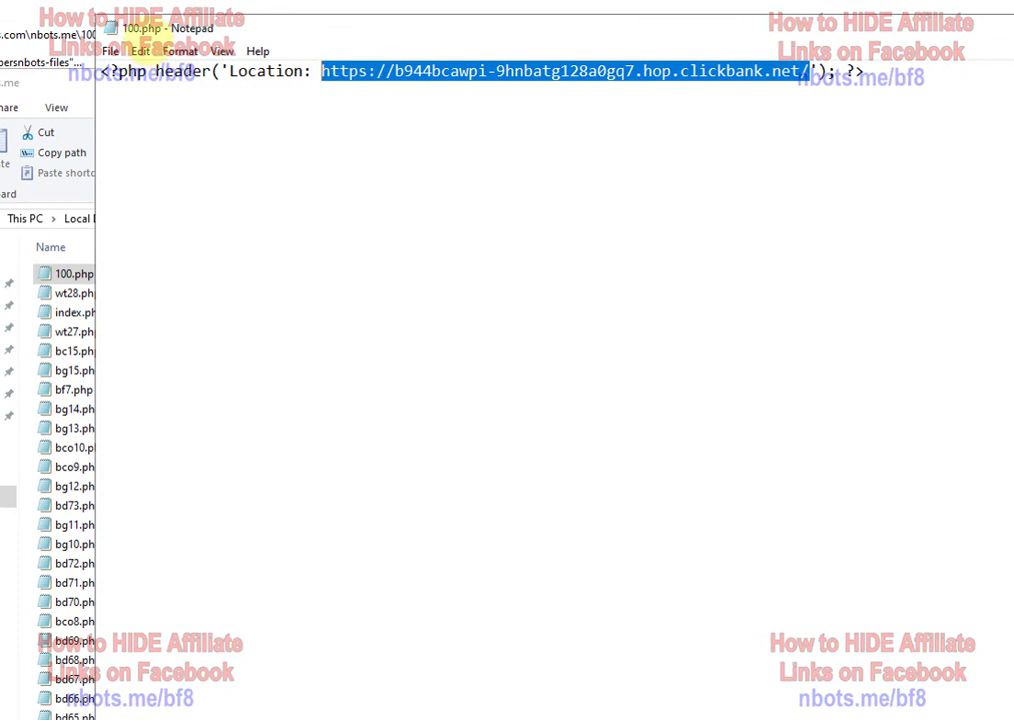
pyautogui.click(136, 28)
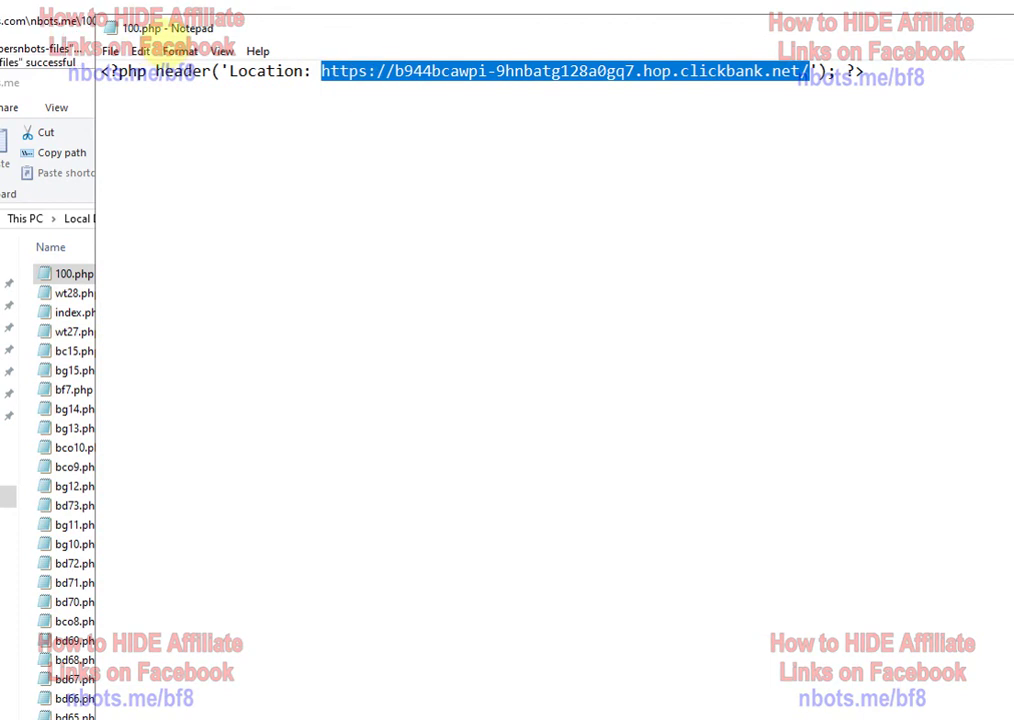
pyautogui.click(300, 71)
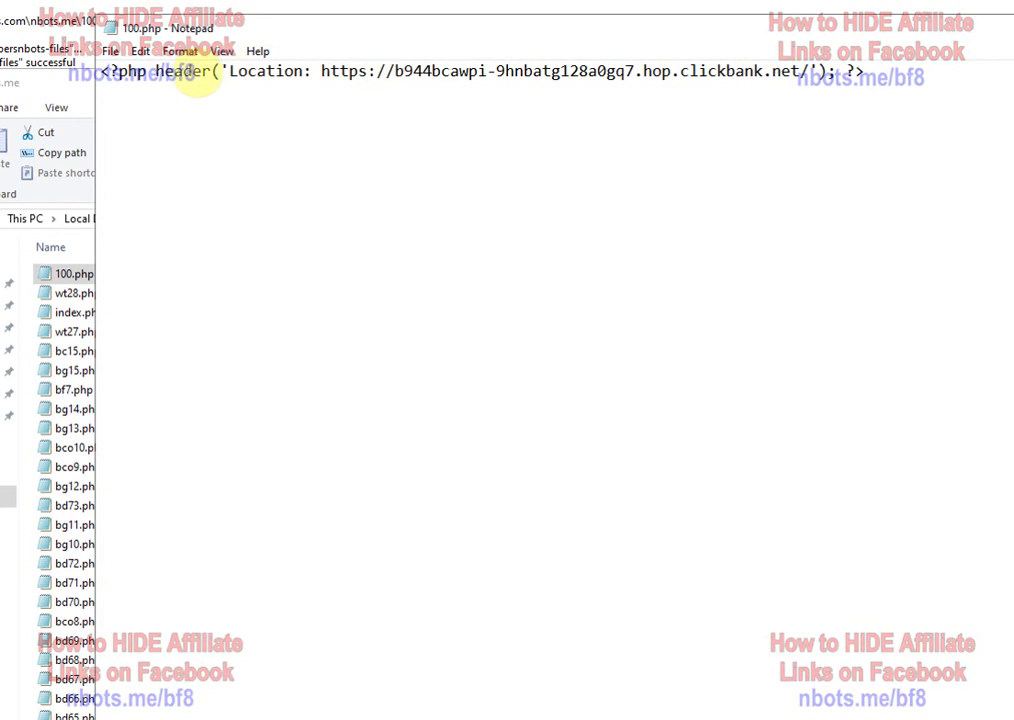
pyautogui.click(320, 71)
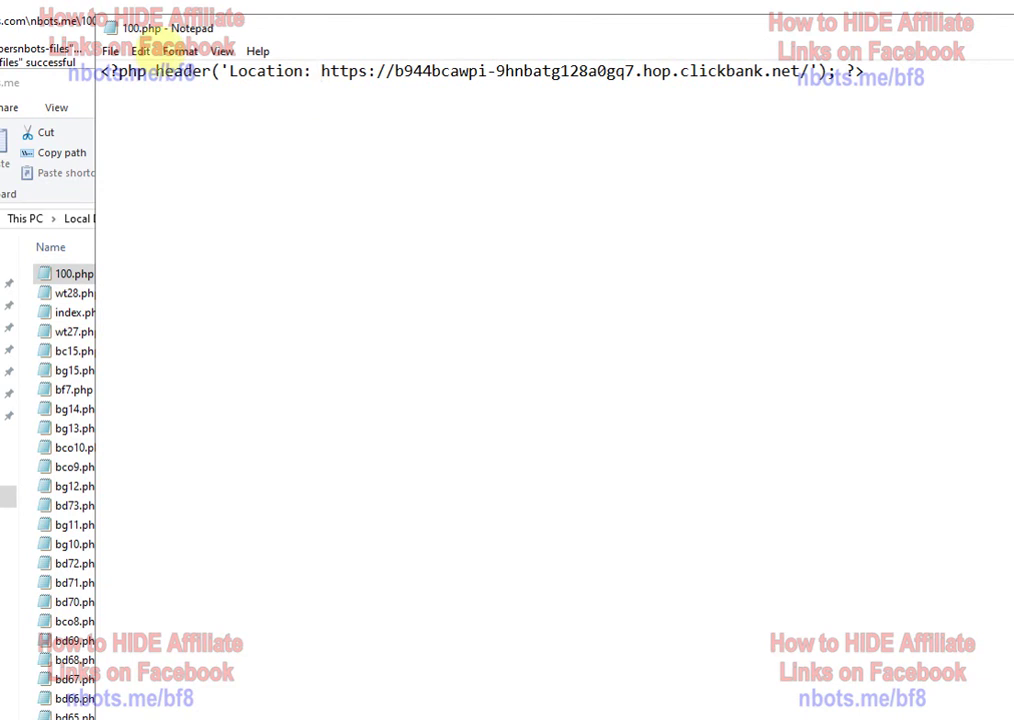
pyautogui.click(321, 70)
pyautogui.moveTo(321, 70); pyautogui.dragTo(800, 72)
pyautogui.click(800, 72)
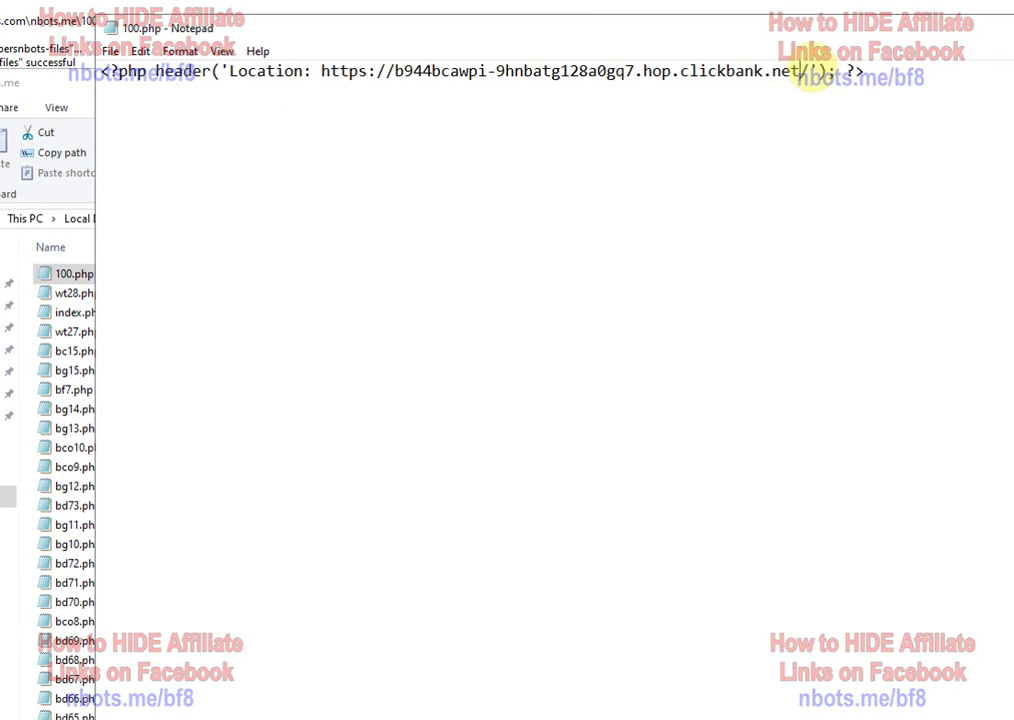
pyautogui.click(810, 68)
pyautogui.moveTo(810, 68); pyautogui.dragTo(320, 70)
pyautogui.click(393, 103)
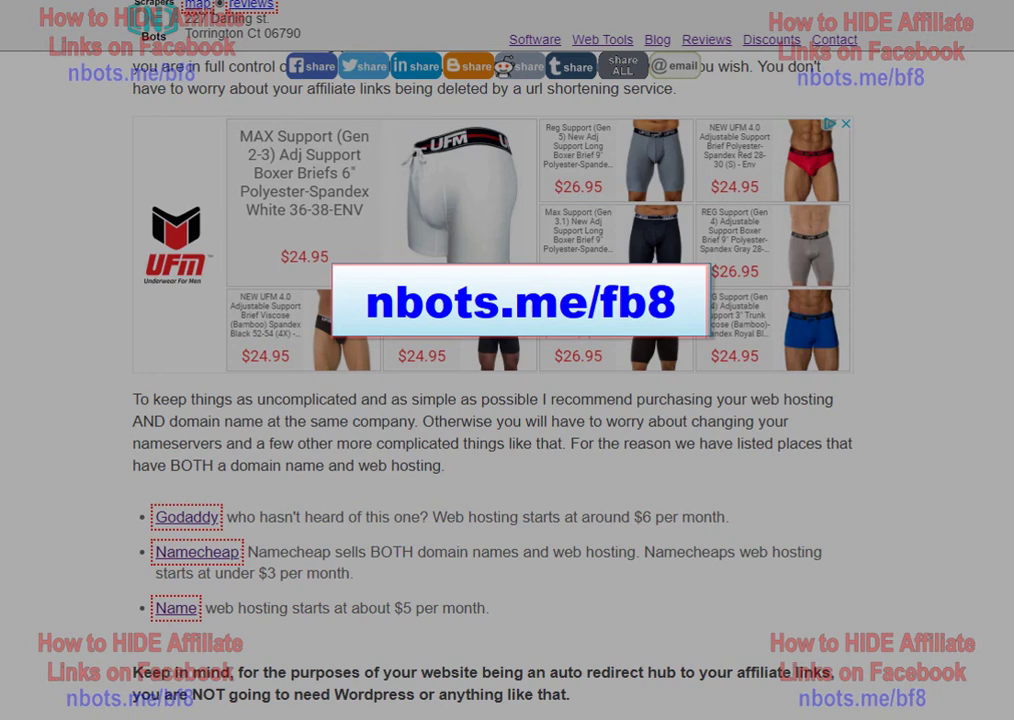
# Step: Scroll past the example redirect code, then back up to the Table of Contents
pyautogui.scroll(-7, 441, 262)
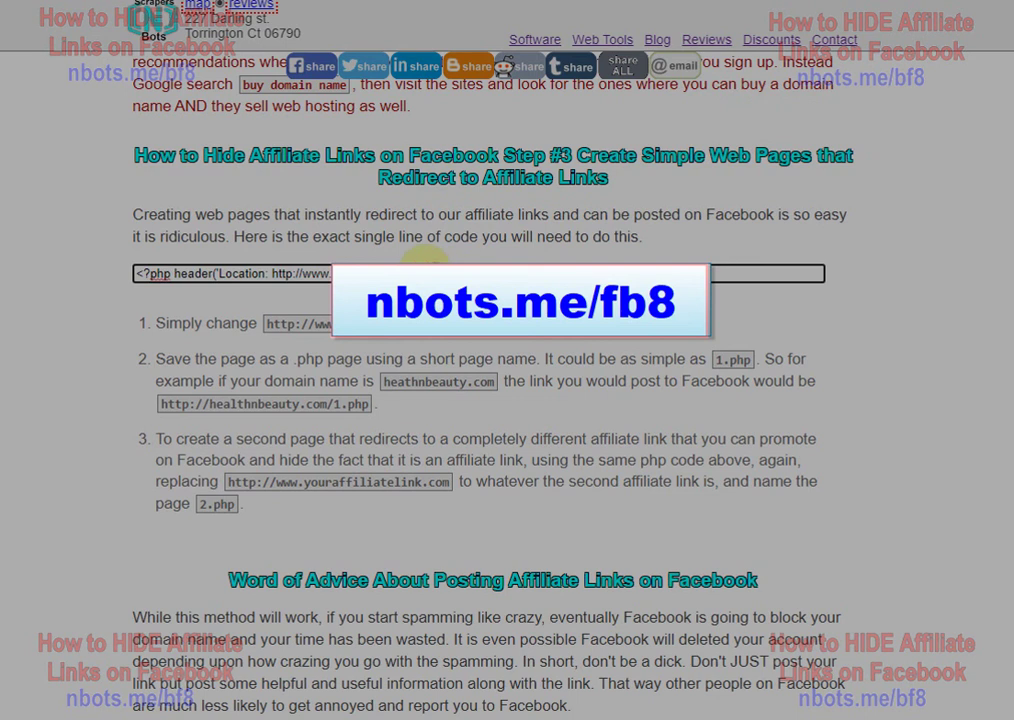
pyautogui.tripleClick(430, 273)
pyautogui.click(375, 273)
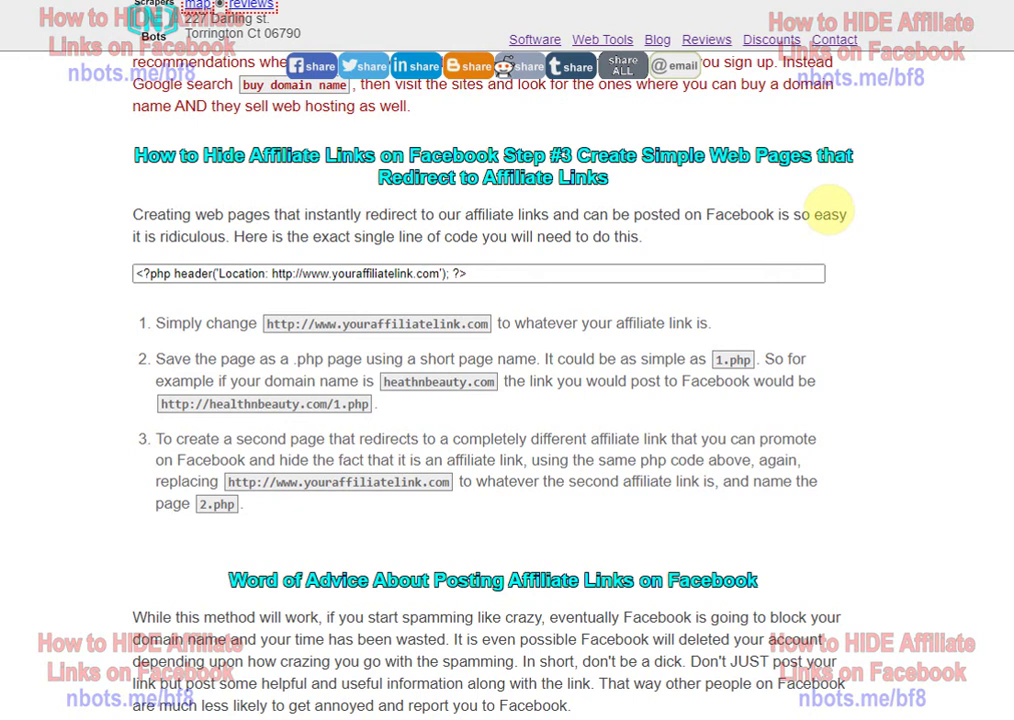
pyautogui.scroll(15, 830, 212)
pyautogui.scroll(12, 995, 210)
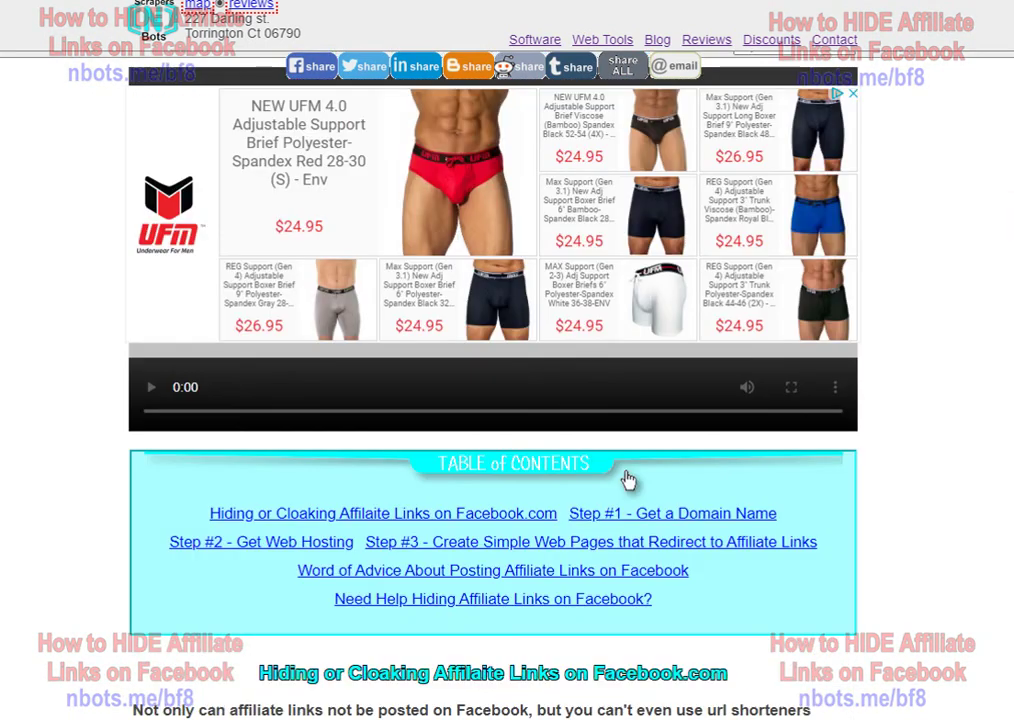
pyautogui.scroll(-4, 628, 481)
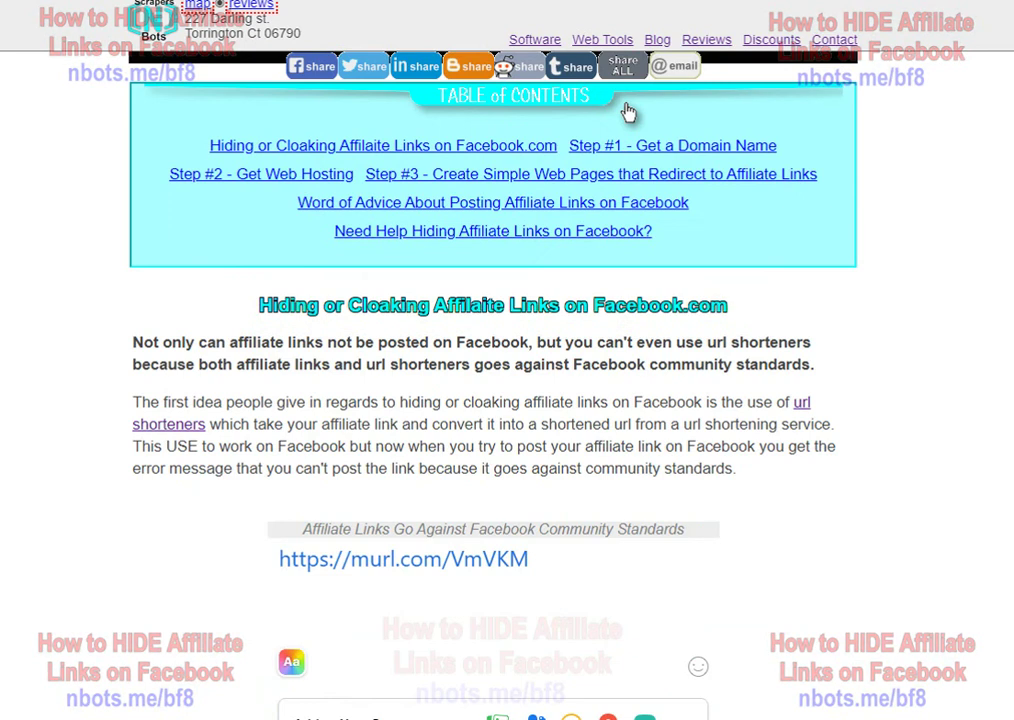